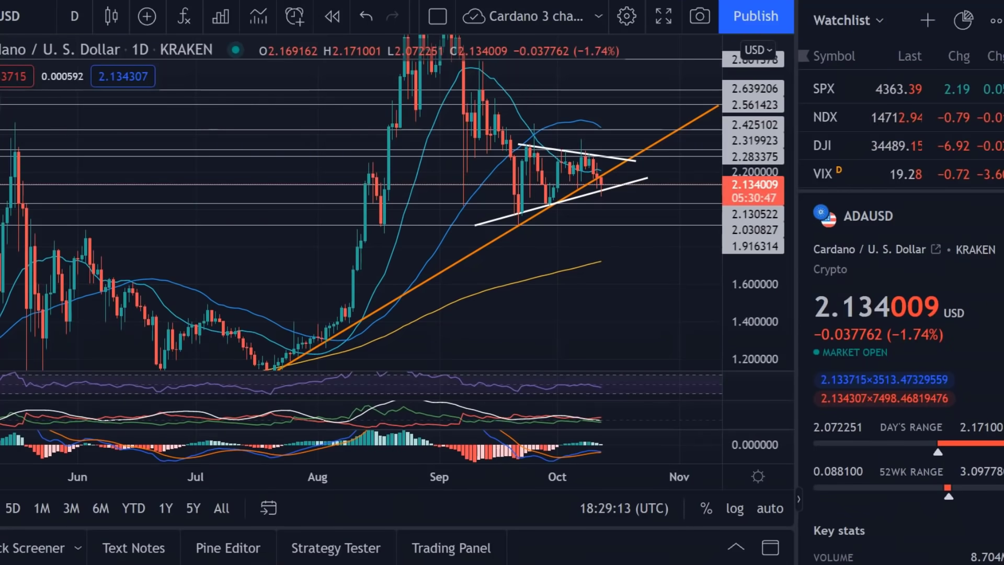
Step: Switch the layout from ADAUSD to the Coinbase BTCUSD daily chart with its channel and resistance zone
{"action": "key", "text": "Down"}
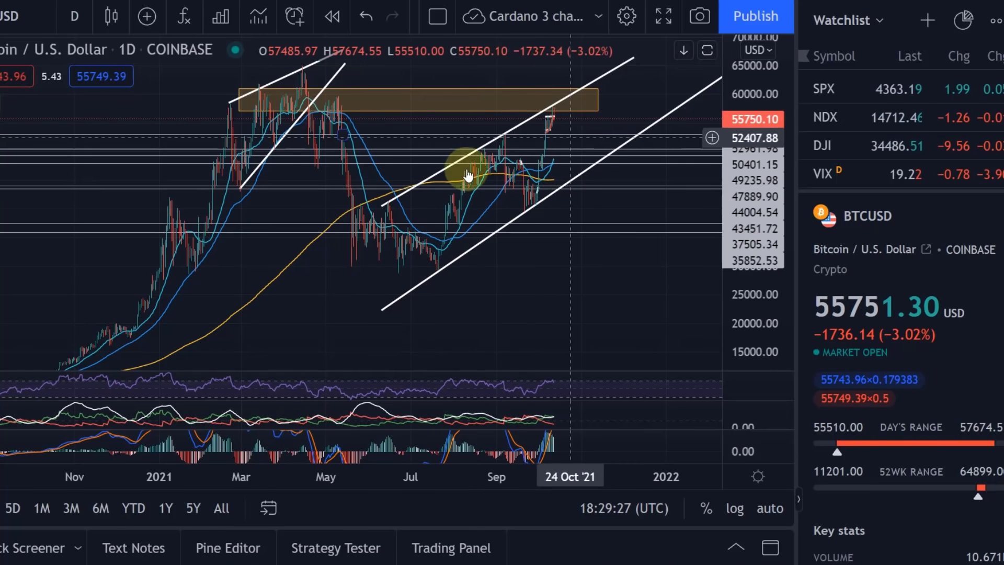
{"action": "left_click_drag", "start_coordinate": [579, 253], "coordinate": [508, 325]}
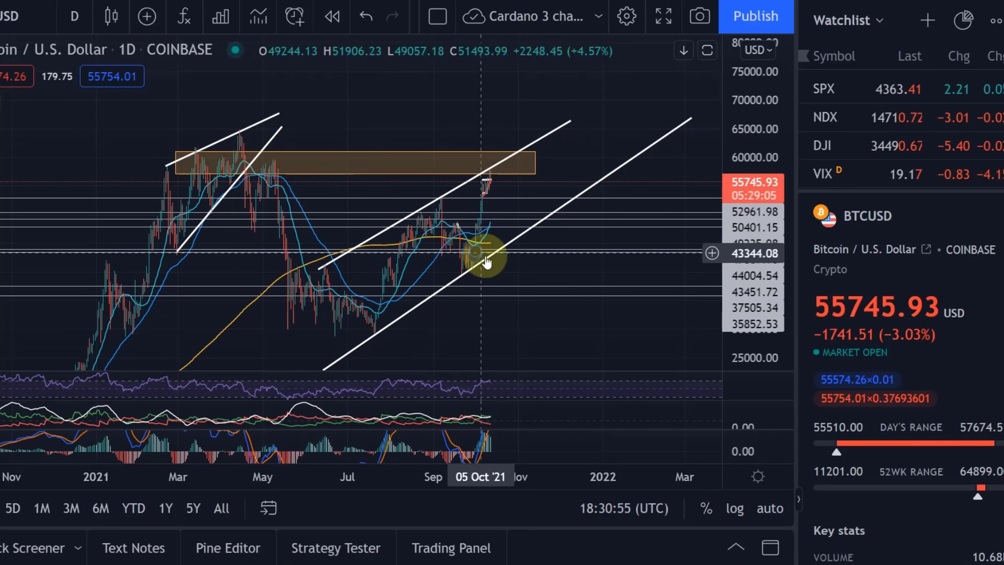
Step: Select the upper channel line and zoom the daily chart into June–November 2021
{"action": "left_click", "coordinate": [507, 165]}
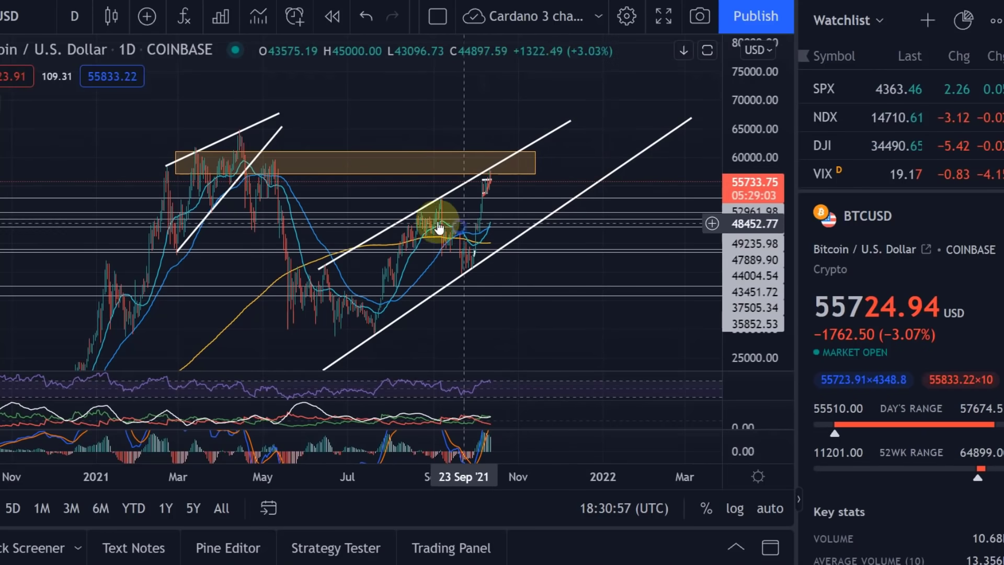
{"action": "mouse_move", "coordinate": [434, 118]}
{"action": "left_mouse_down"}
{"action": "mouse_move", "coordinate": [544, 50]}
{"action": "mouse_move", "coordinate": [448, 113]}
{"action": "left_mouse_up"}
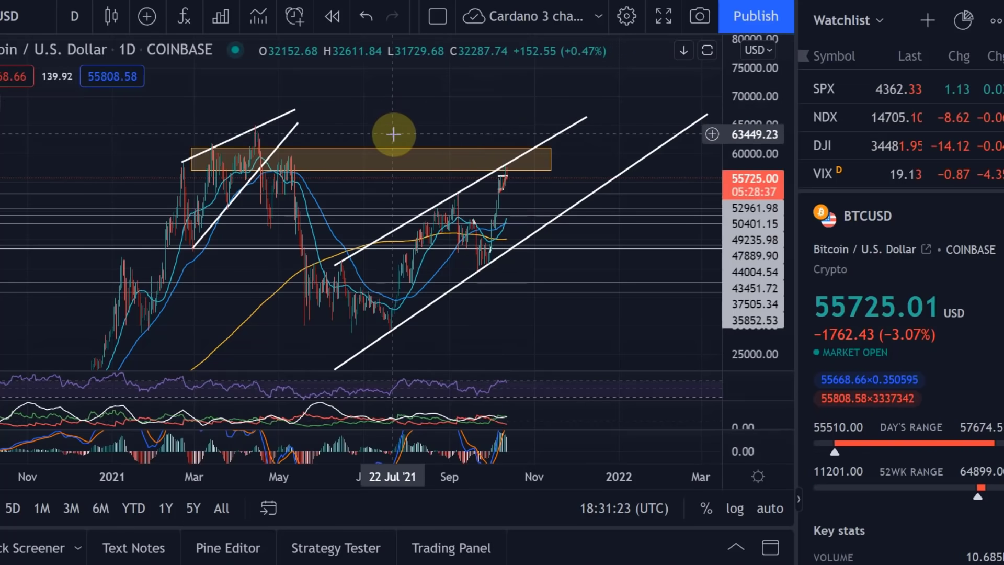
{"action": "scroll", "coordinate": [394, 135], "scroll_direction": "up", "scroll_amount": 4}
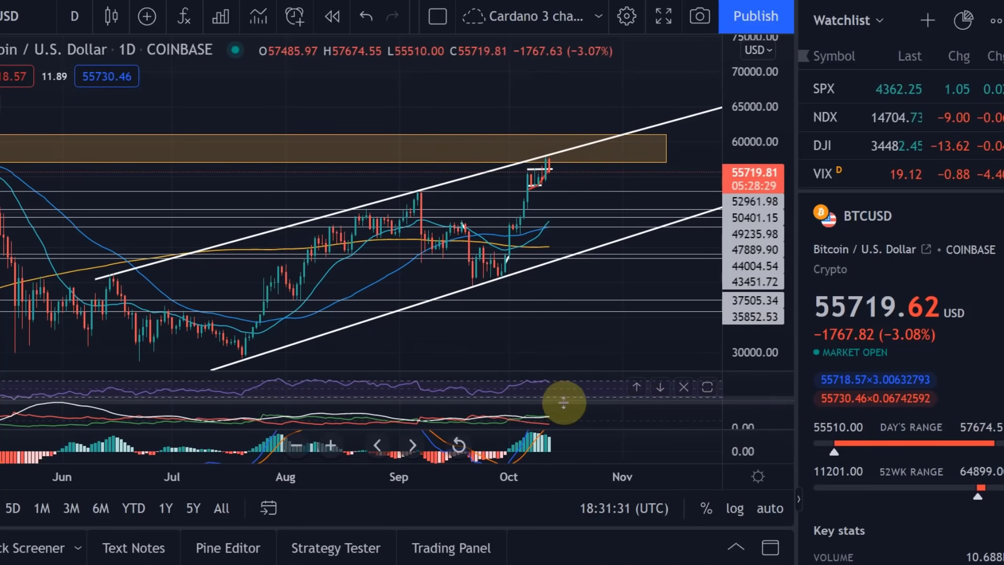
Step: Resize the RSI, DMI and MACD panes, compress the MACD scale, and restore the price chart's height
{"action": "left_click_drag", "start_coordinate": [564, 402], "coordinate": [630, 297]}
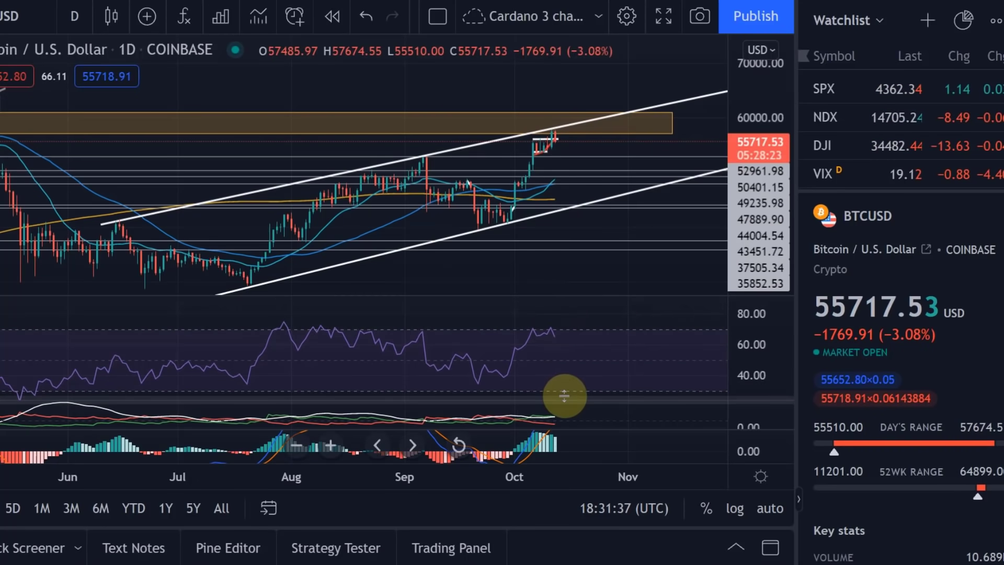
{"action": "left_click_drag", "start_coordinate": [567, 392], "coordinate": [570, 337]}
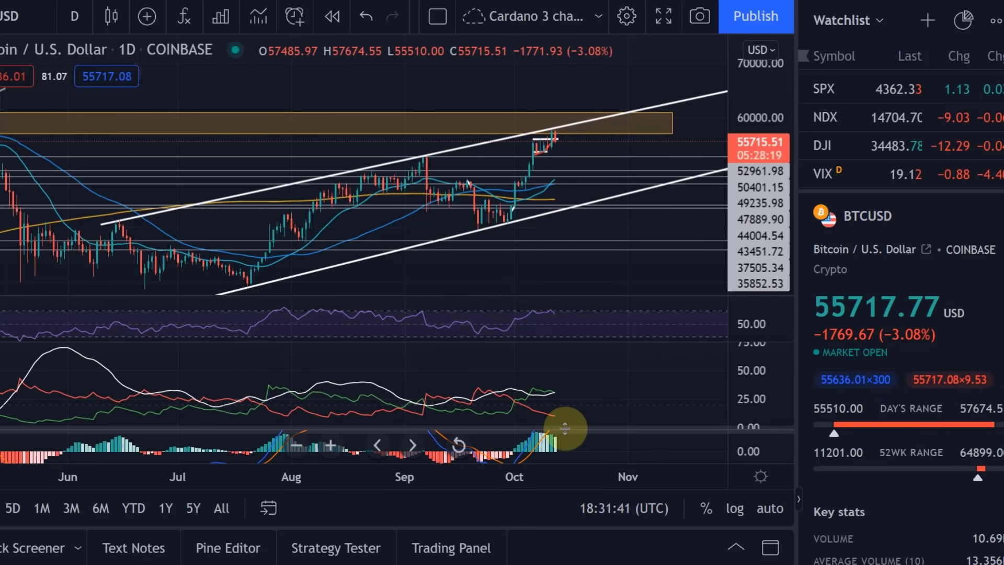
{"action": "left_click_drag", "start_coordinate": [565, 429], "coordinate": [614, 341]}
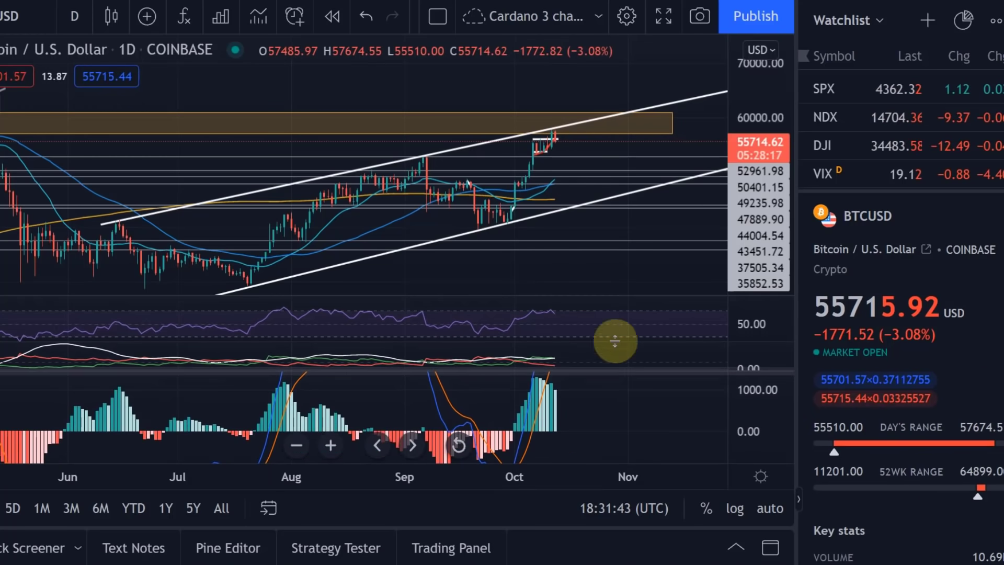
{"action": "left_click_drag", "start_coordinate": [738, 364], "coordinate": [747, 456]}
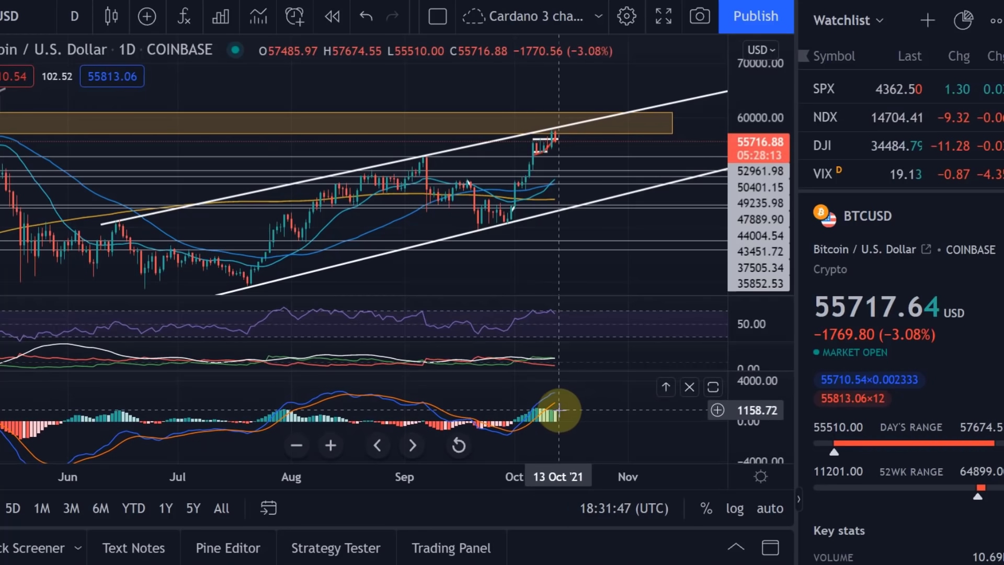
{"action": "left_click_drag", "start_coordinate": [569, 373], "coordinate": [566, 404]}
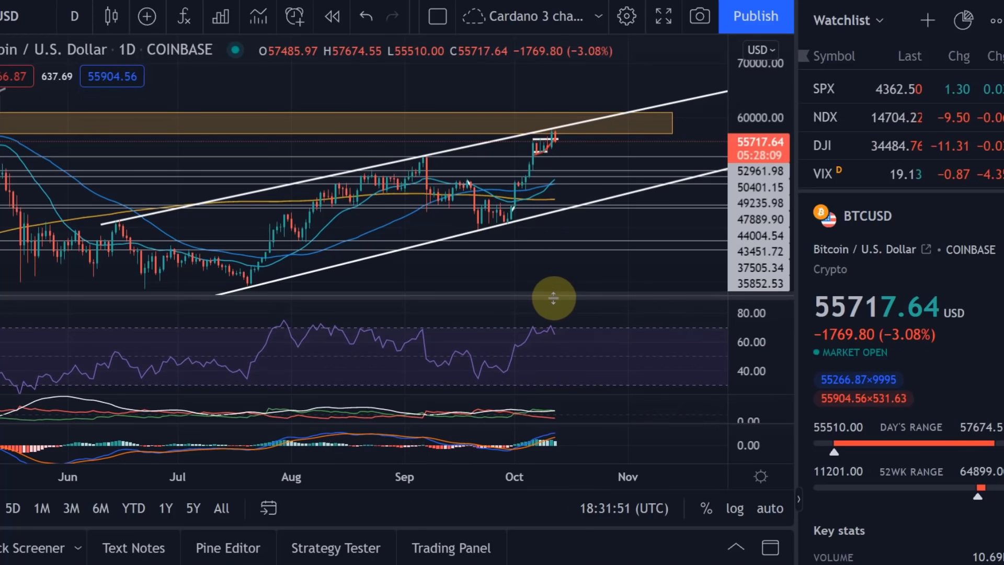
{"action": "left_click_drag", "start_coordinate": [553, 298], "coordinate": [553, 348]}
Step: Switch BTCUSD to the 1-hour timeframe and fit the price range to about 52000–58000
{"action": "left_click", "coordinate": [83, 23]}
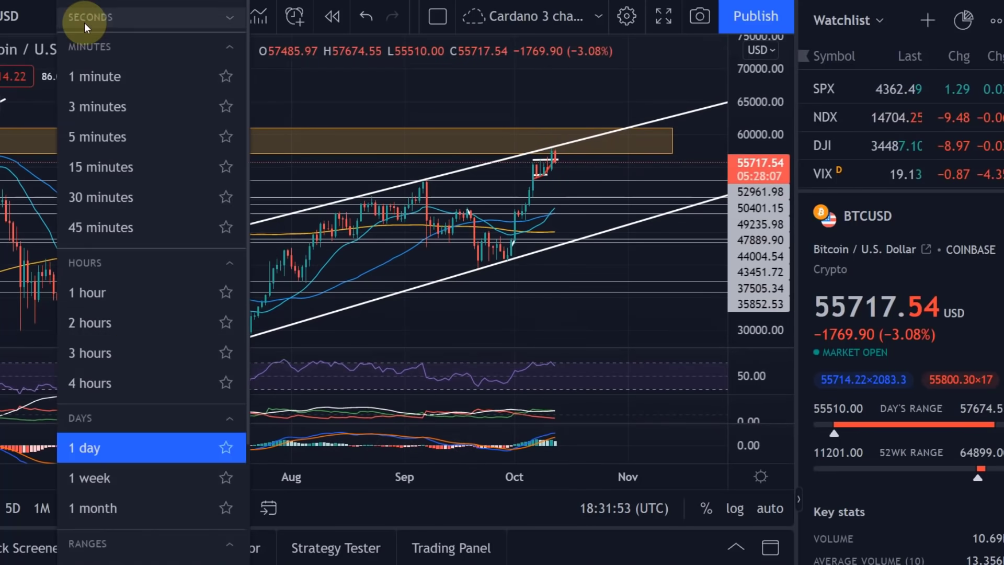
{"action": "left_click", "coordinate": [132, 292]}
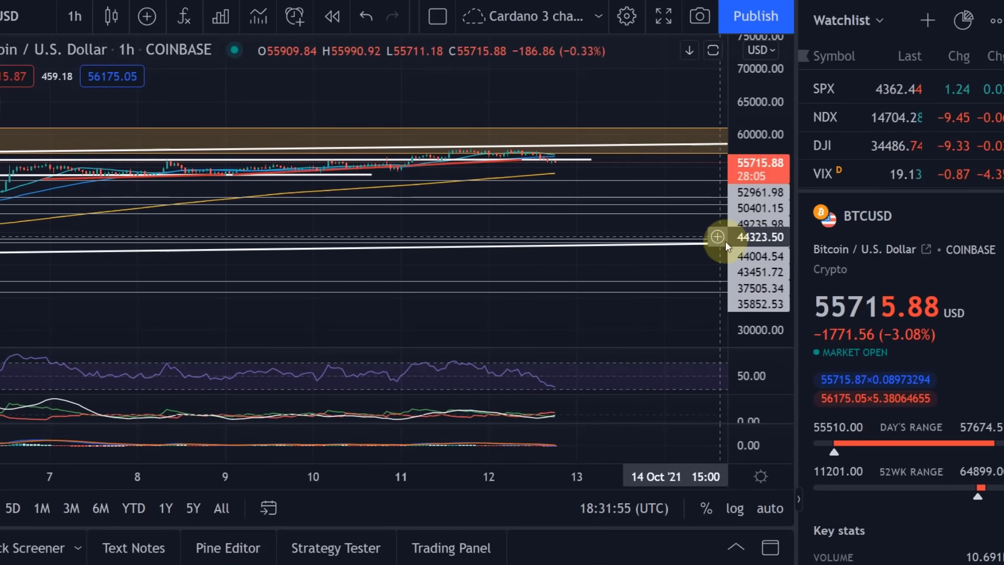
{"action": "left_click_drag", "start_coordinate": [759, 277], "coordinate": [784, 79]}
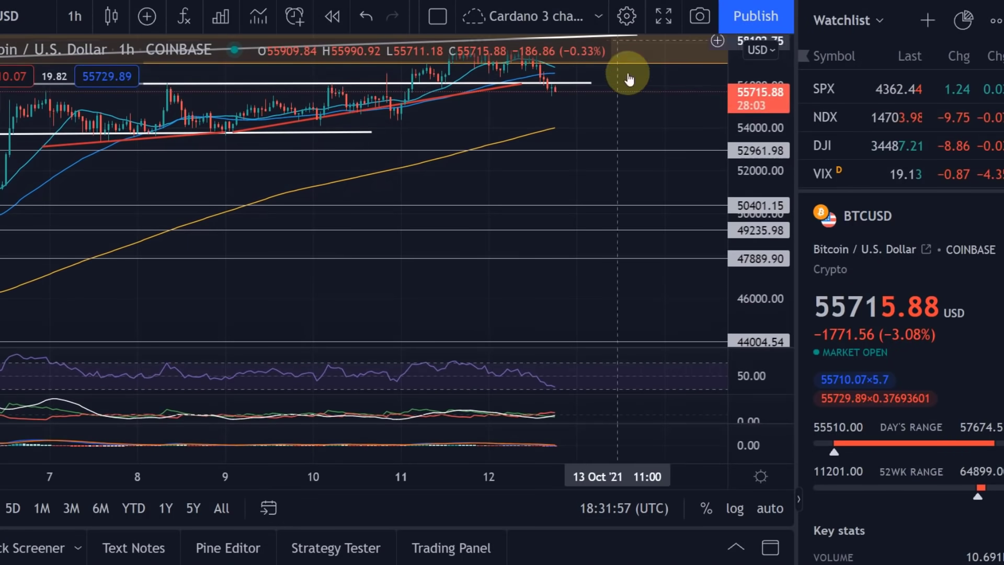
{"action": "left_click_drag", "start_coordinate": [639, 120], "coordinate": [713, 220]}
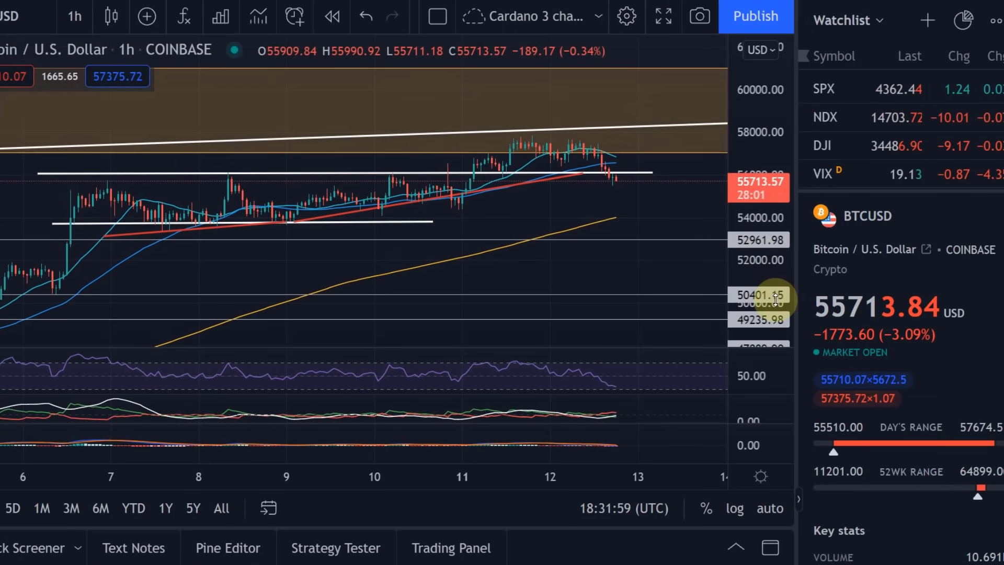
{"action": "left_click_drag", "start_coordinate": [771, 291], "coordinate": [780, 152]}
{"action": "left_click_drag", "start_coordinate": [619, 211], "coordinate": [596, 340]}
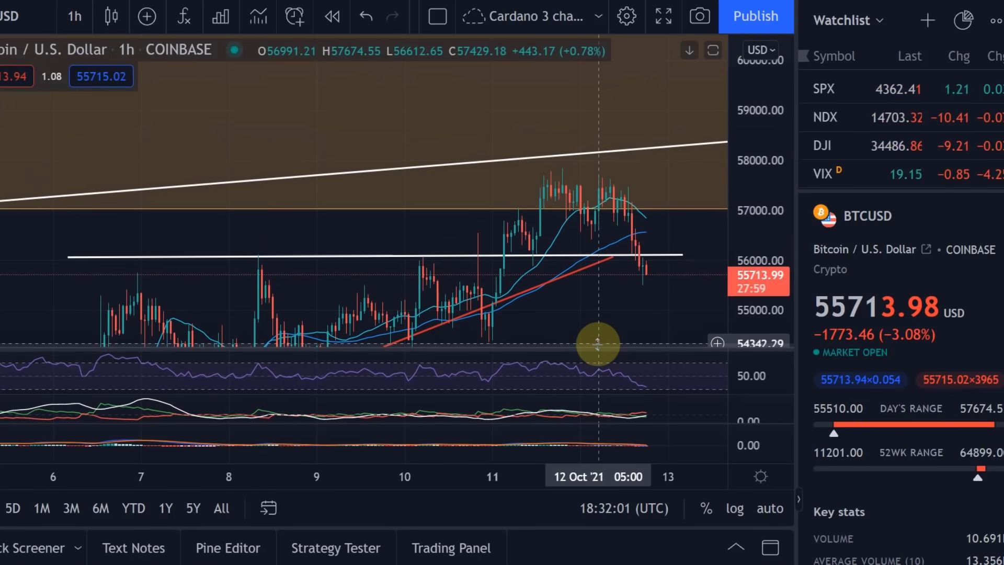
{"action": "scroll", "coordinate": [463, 194], "scroll_direction": "down", "scroll_amount": 5}
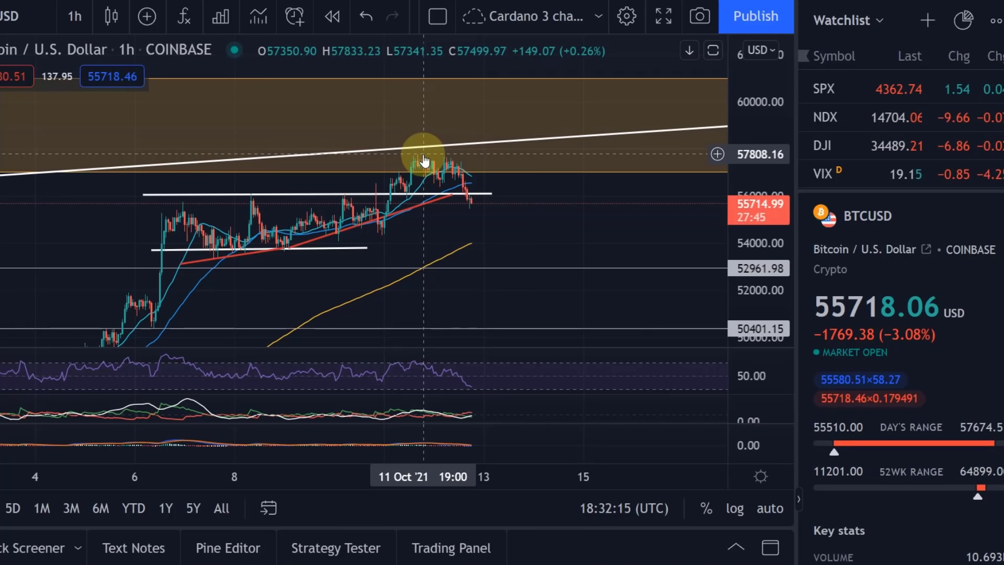
Step: Draw a horizontal line at 57768.11 from the price-axis menu, then deselect it
{"action": "left_click", "coordinate": [720, 154]}
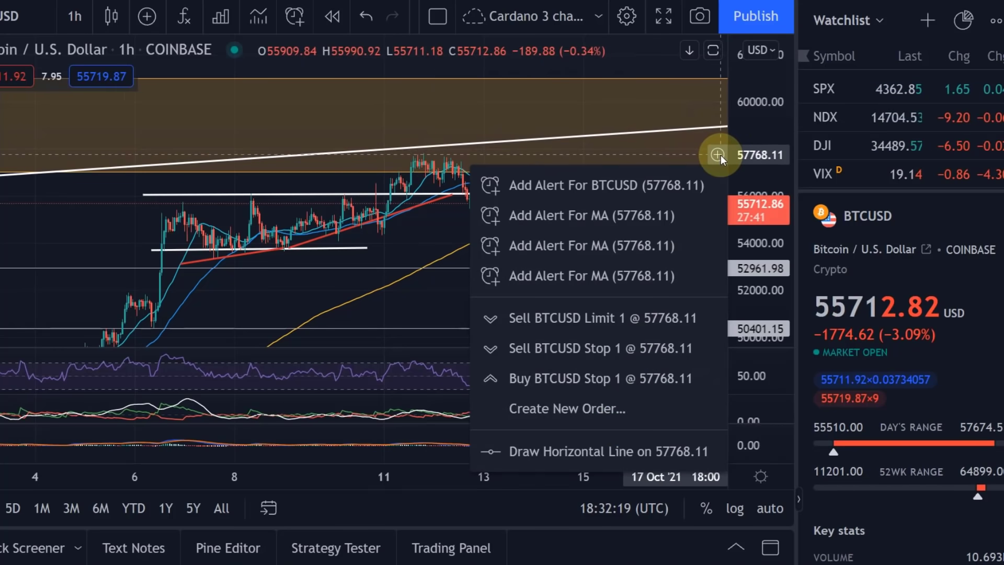
{"action": "left_click", "coordinate": [618, 448]}
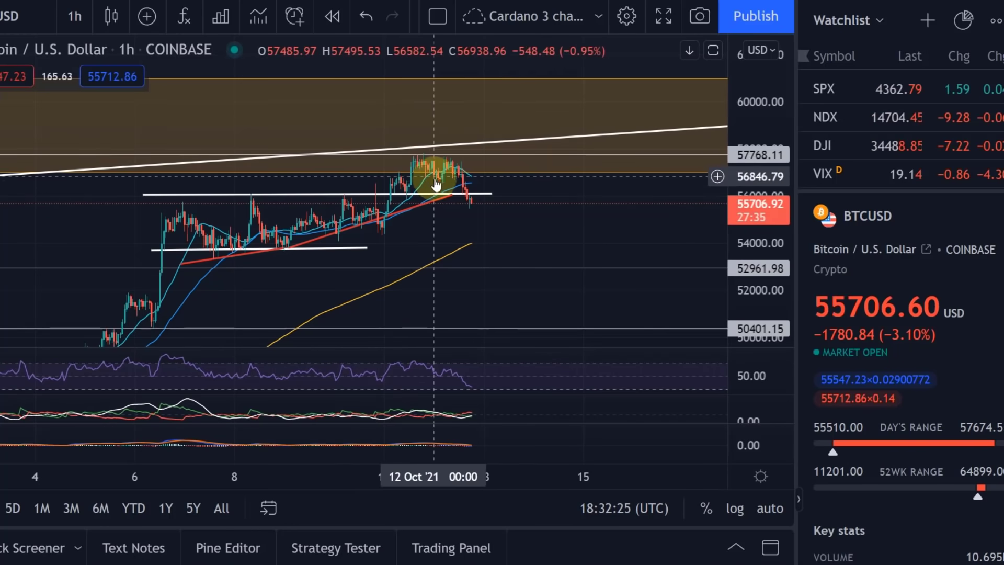
{"action": "left_click", "coordinate": [469, 179]}
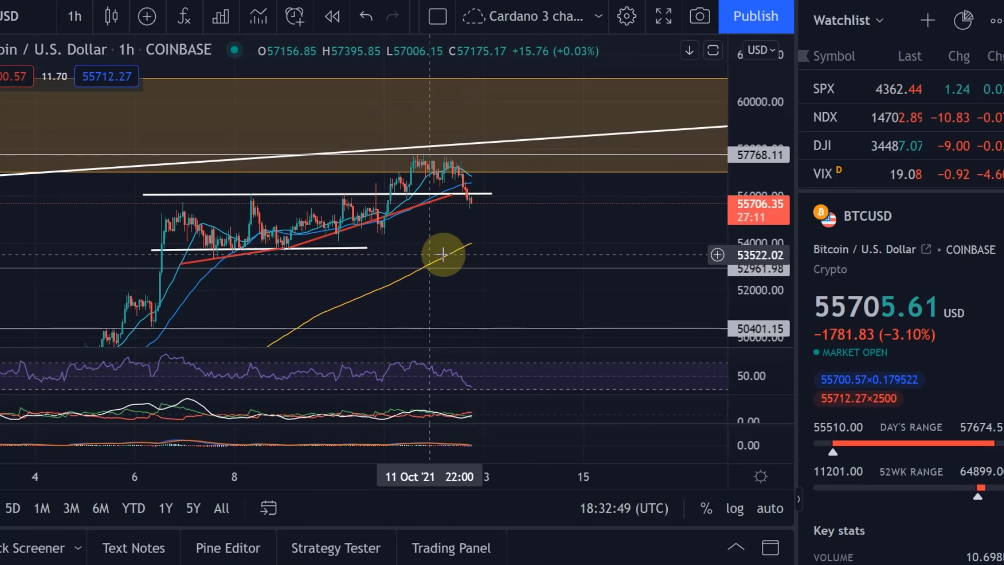
Step: Zoom out the hourly chart so both the upper and lower channel lines are visible
{"action": "left_click_drag", "start_coordinate": [555, 249], "coordinate": [533, 192]}
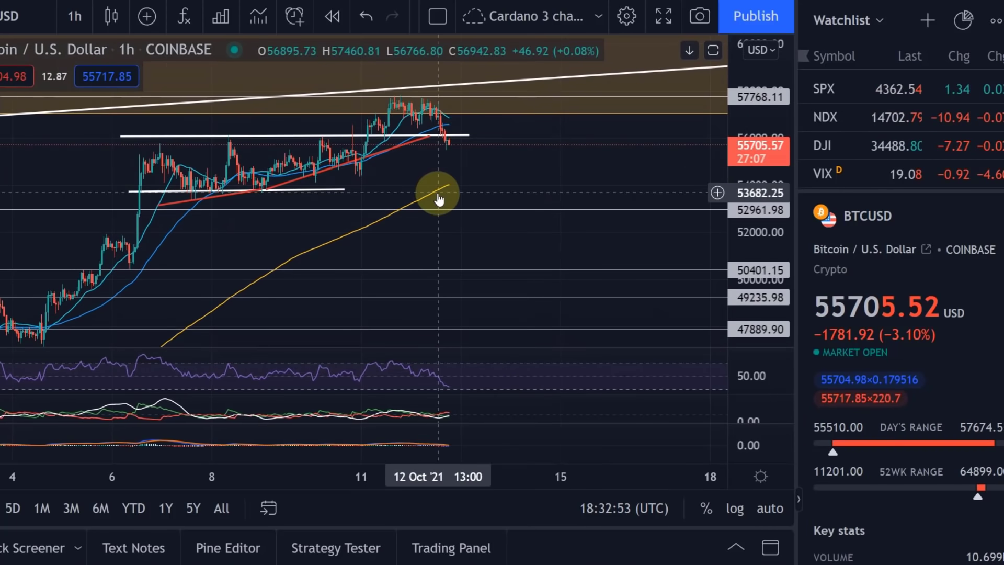
{"action": "scroll", "coordinate": [439, 198], "scroll_direction": "down", "scroll_amount": 5}
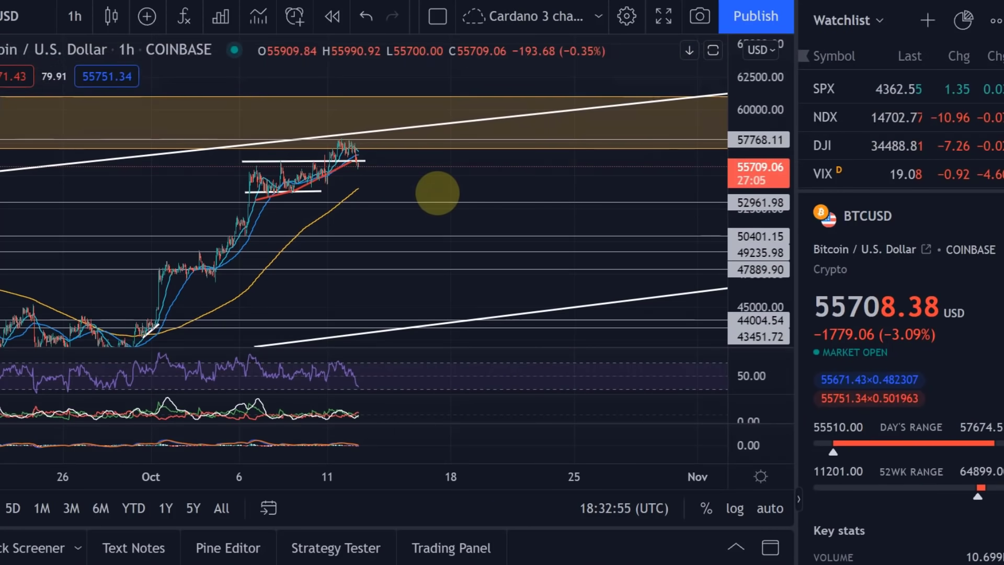
{"action": "left_click_drag", "start_coordinate": [411, 189], "coordinate": [451, 139]}
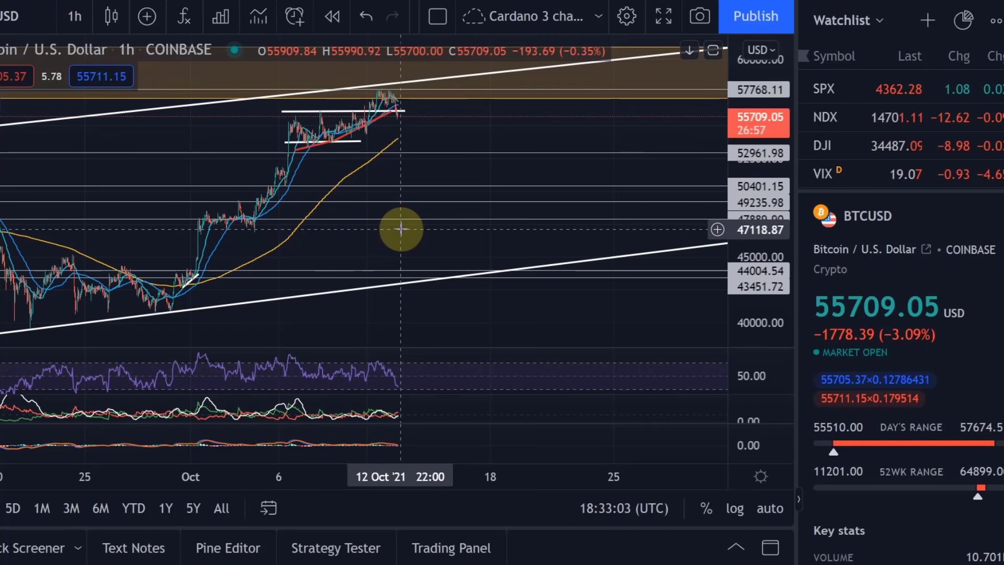
{"action": "left_click_drag", "start_coordinate": [403, 227], "coordinate": [413, 182]}
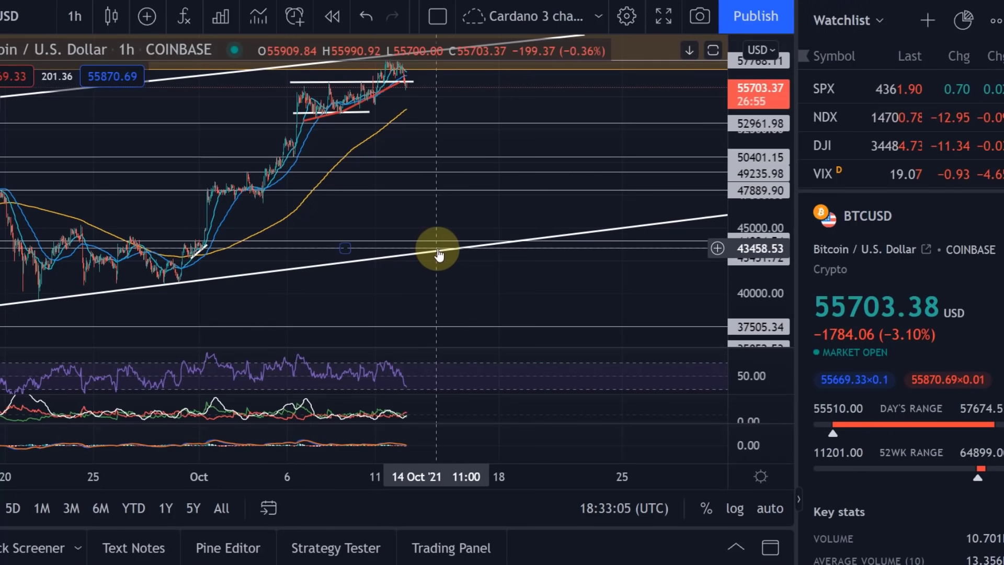
{"action": "scroll", "coordinate": [441, 252], "scroll_direction": "down", "scroll_amount": 3}
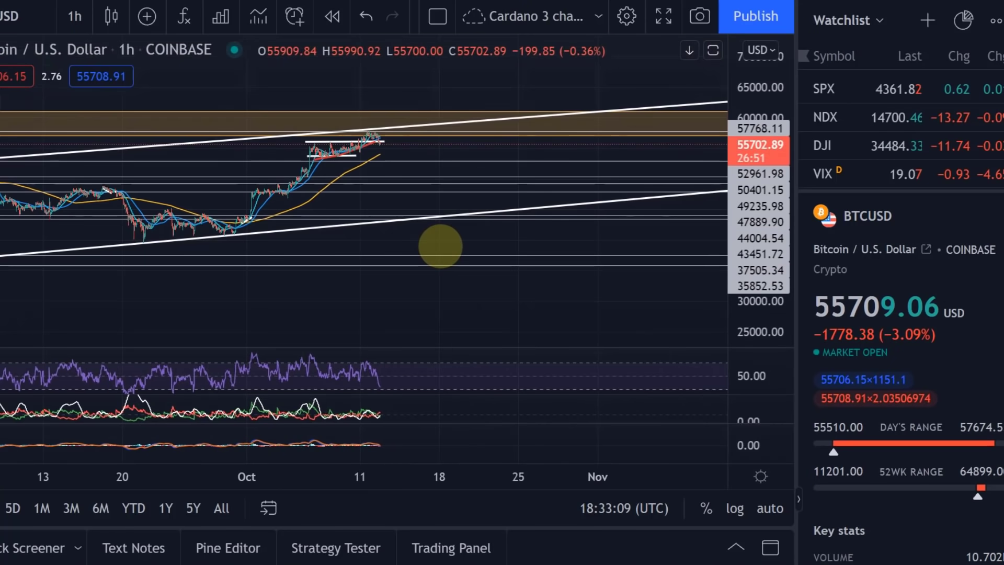
{"action": "left_click", "coordinate": [76, 17]}
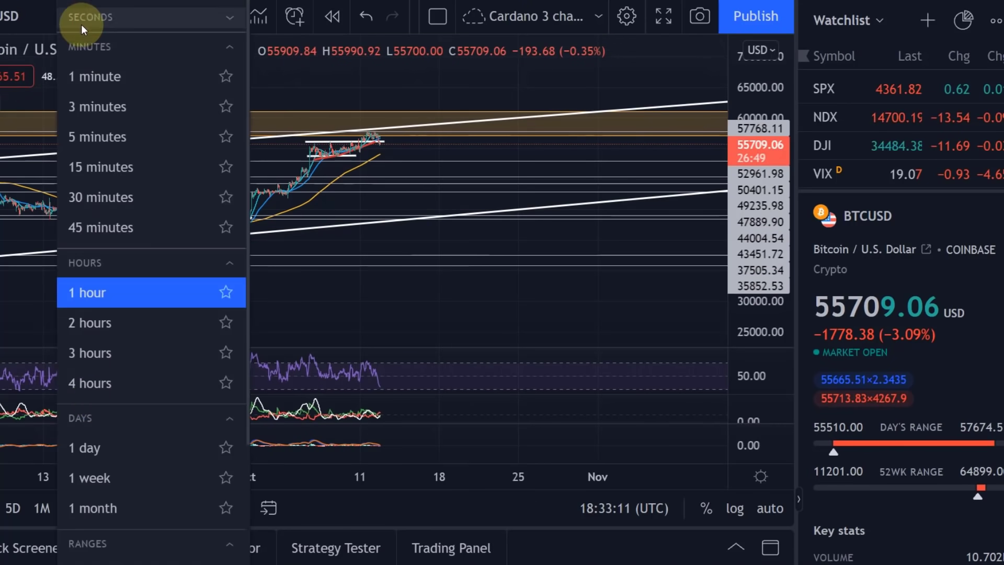
Step: Show the full channel on the 4-hour BTCUSD chart, then switch back to ADAUSD daily
{"action": "left_click", "coordinate": [97, 397]}
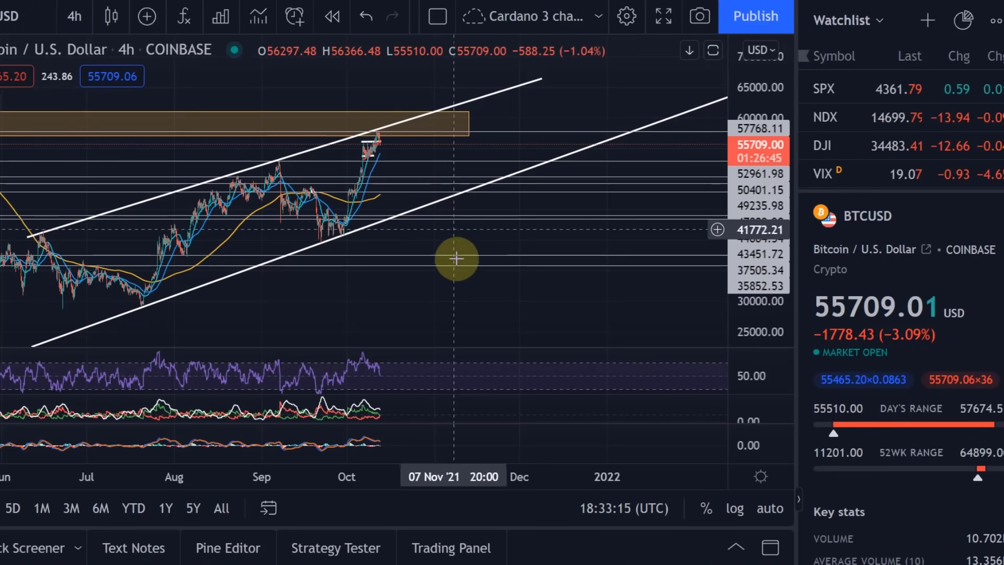
{"action": "left_click_drag", "start_coordinate": [444, 282], "coordinate": [323, 247]}
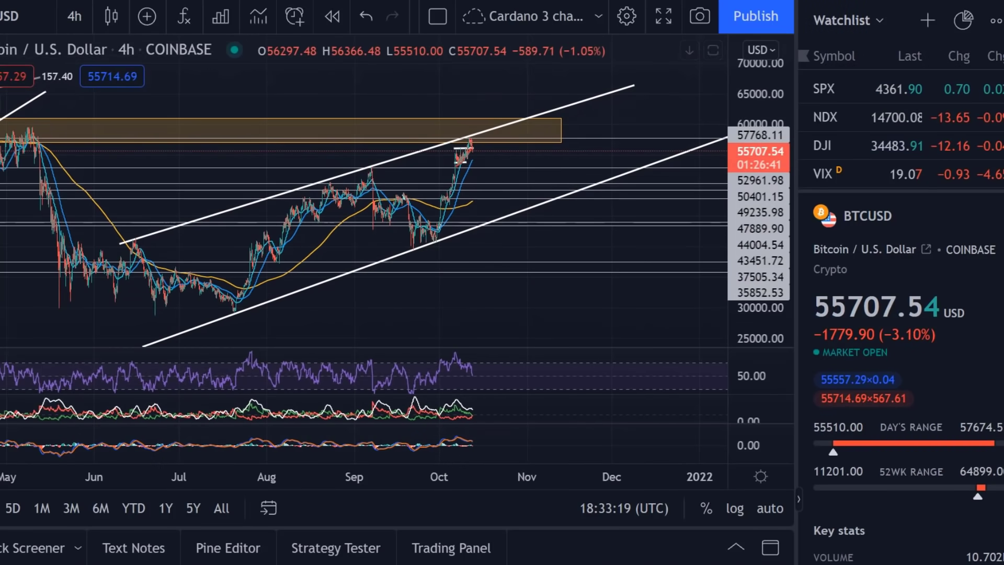
{"action": "key", "text": "Tab"}
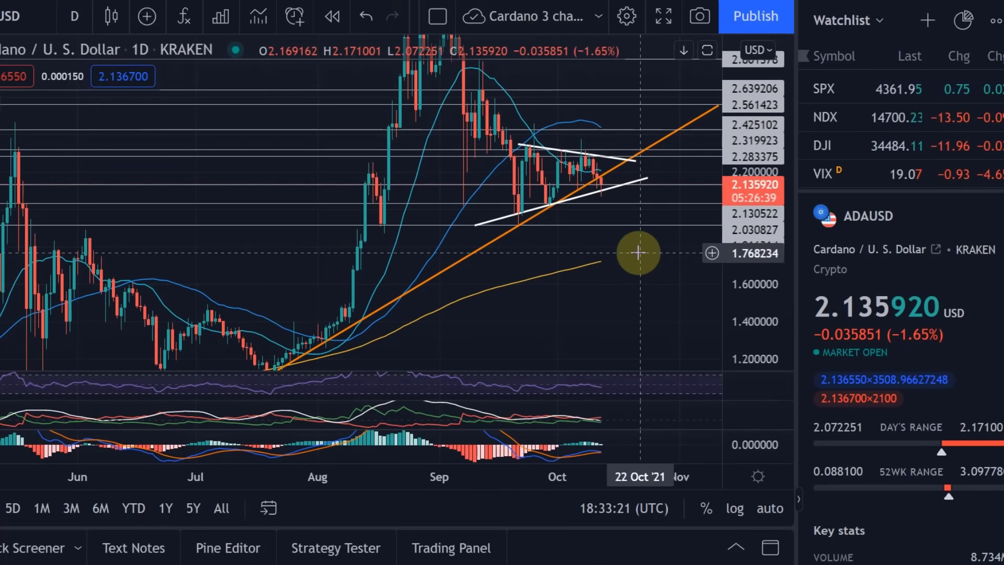